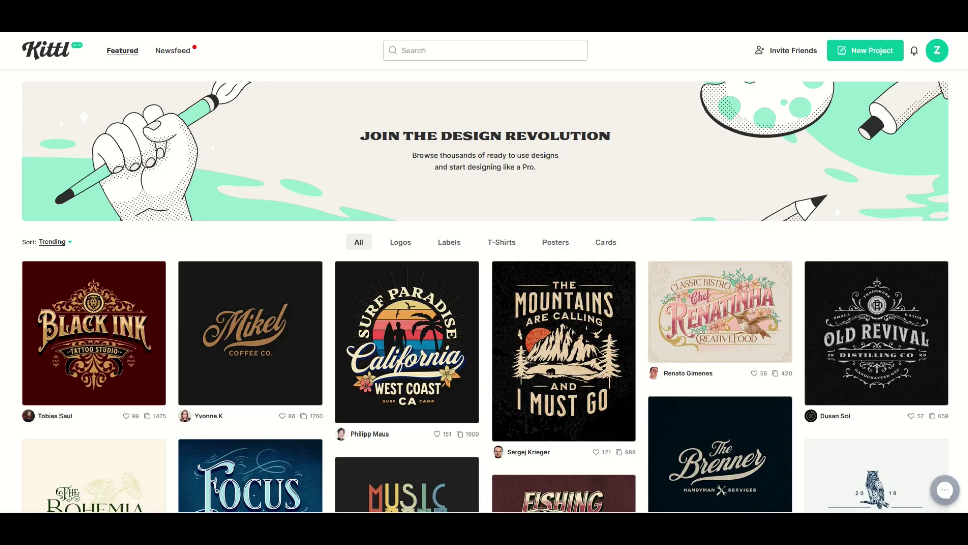
Step: Find the Bohemia Farmers Market template and start a new project from it
scroll(485, 291, down, 1)
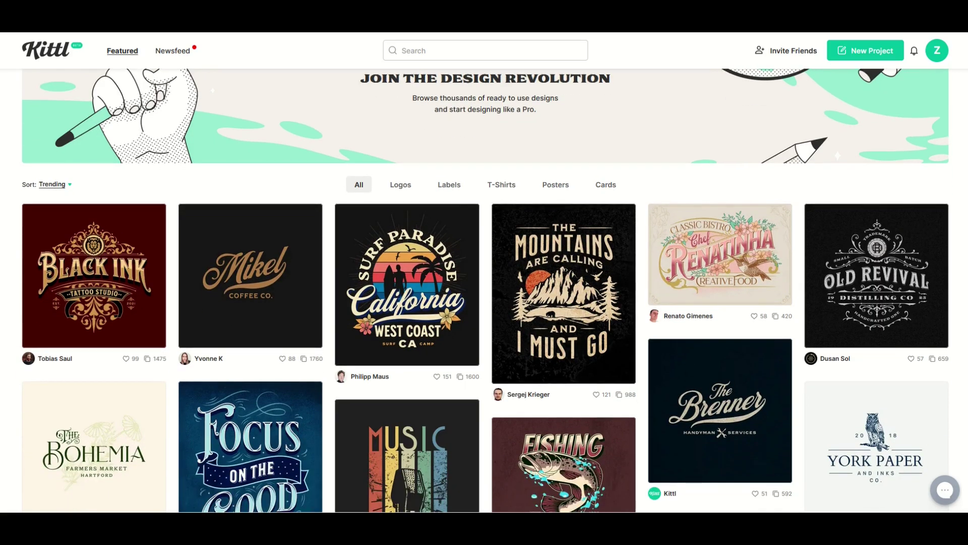
scroll(486, 291, down, 2)
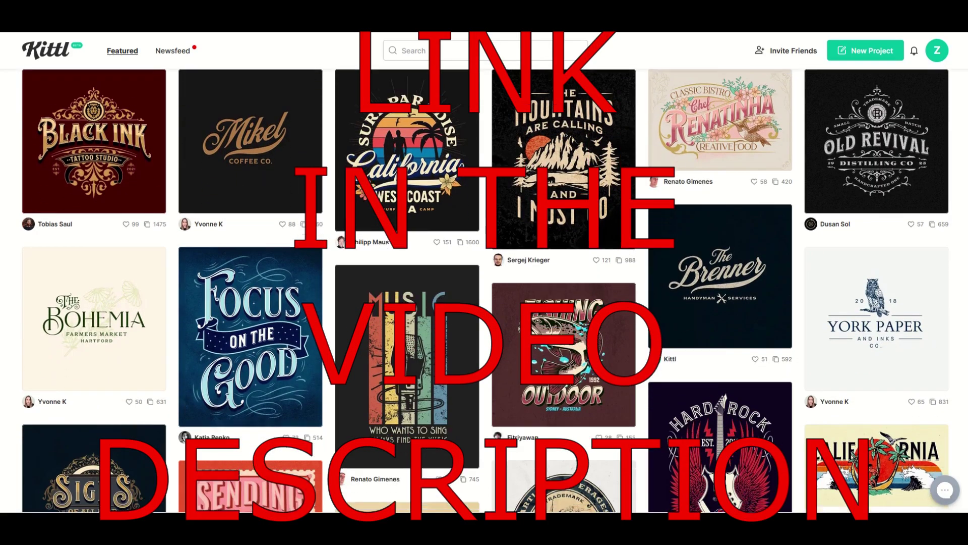
scroll(486, 291, down, 1)
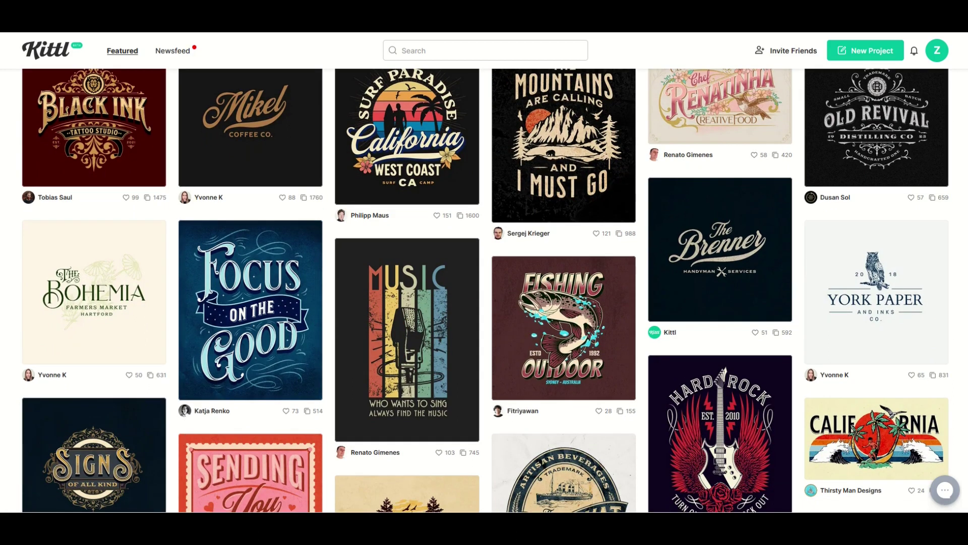
scroll(908, 156, down, 1)
click(73, 253)
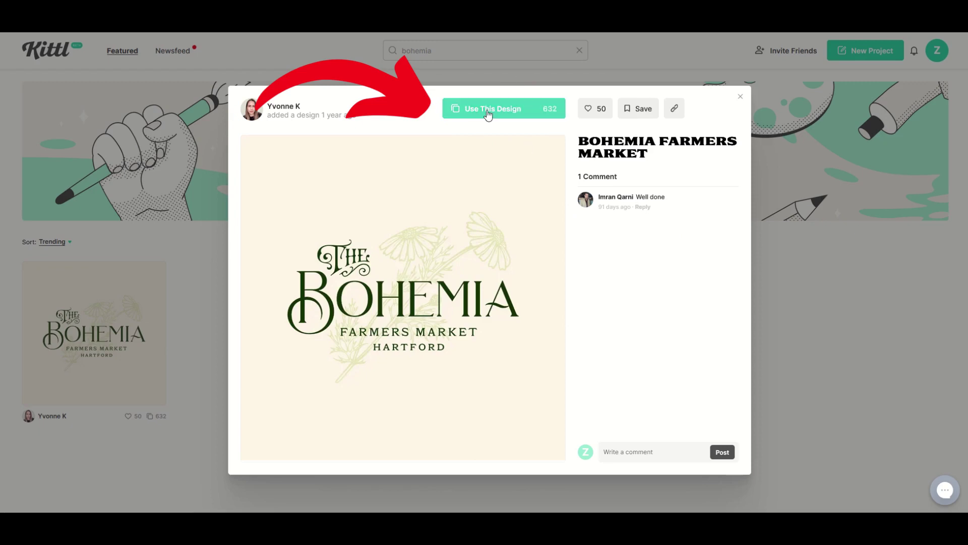
click(488, 112)
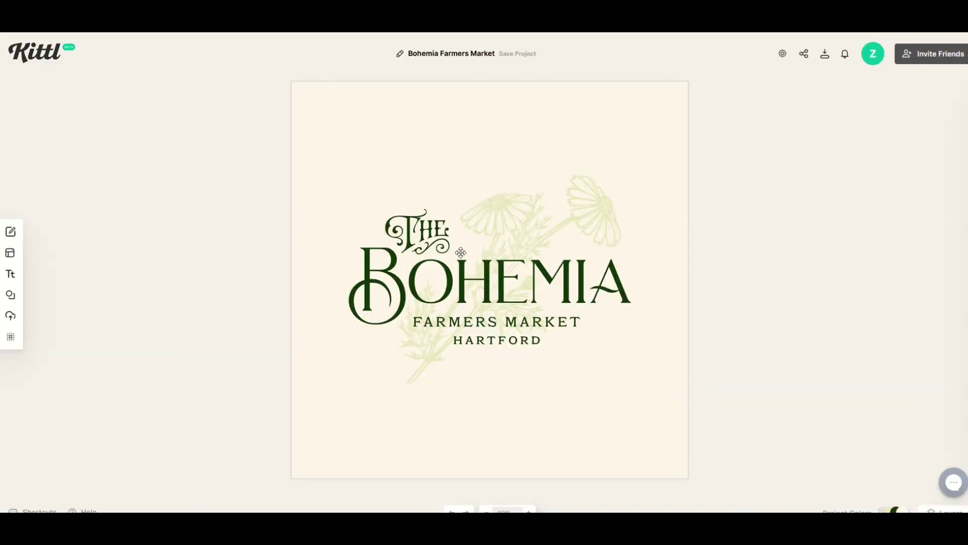
Step: Move THE up-left, drop Bohemia lower, and enlarge FARMERS MARKET to 48 at the top
click(437, 243)
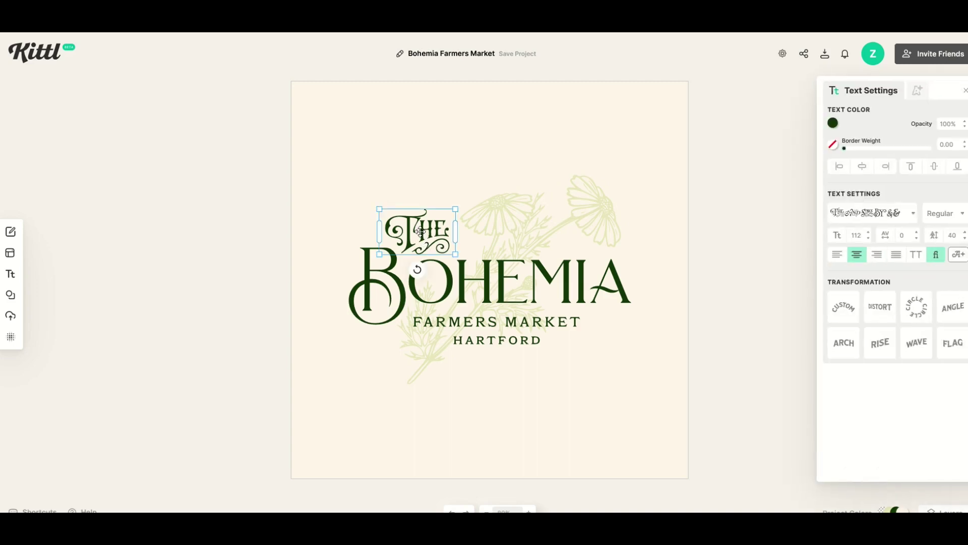
drag(437, 243, 414, 182)
drag(409, 288, 401, 403)
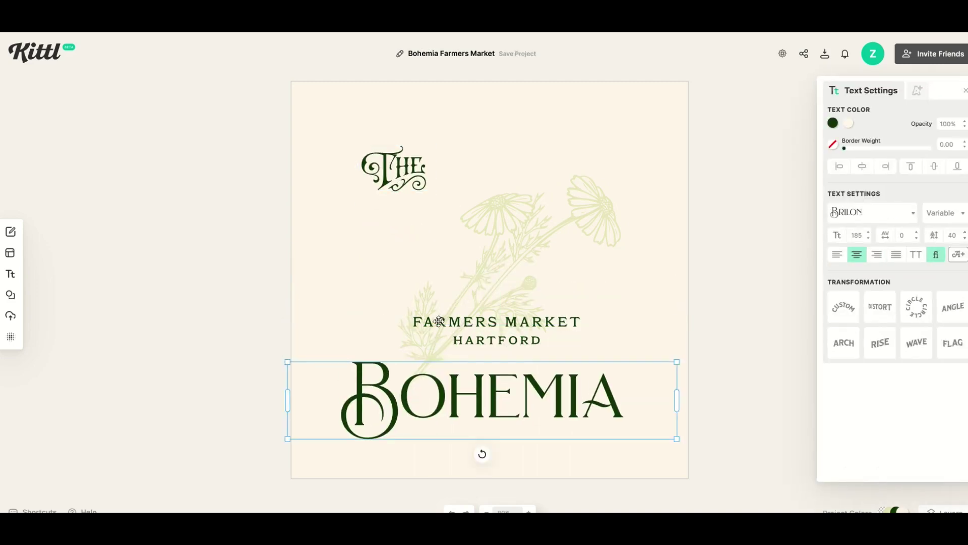
click(444, 323)
drag(443, 322, 485, 198)
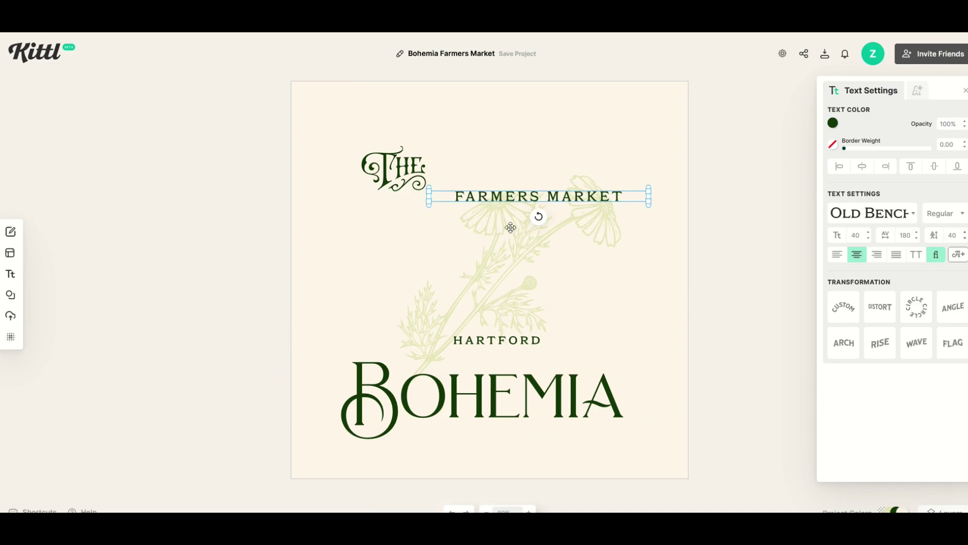
mouse_move(537, 218)
mouse_down()
mouse_move(514, 223)
mouse_move(551, 240)
mouse_move(540, 222)
mouse_up()
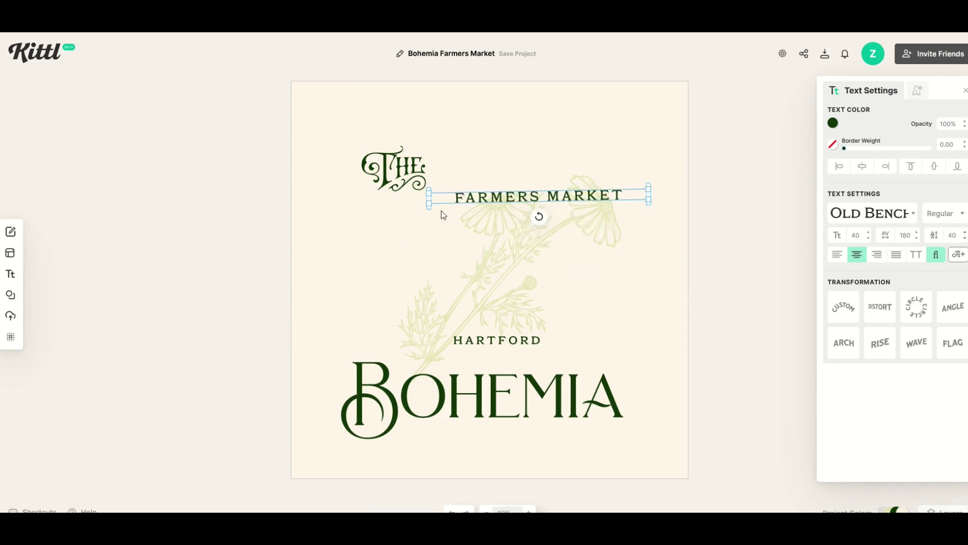
drag(429, 204, 387, 204)
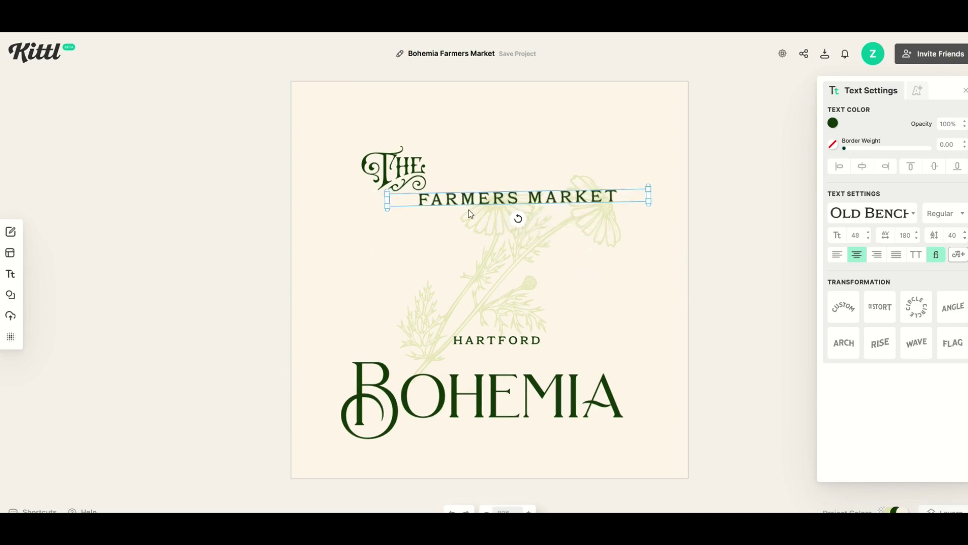
drag(465, 210, 445, 135)
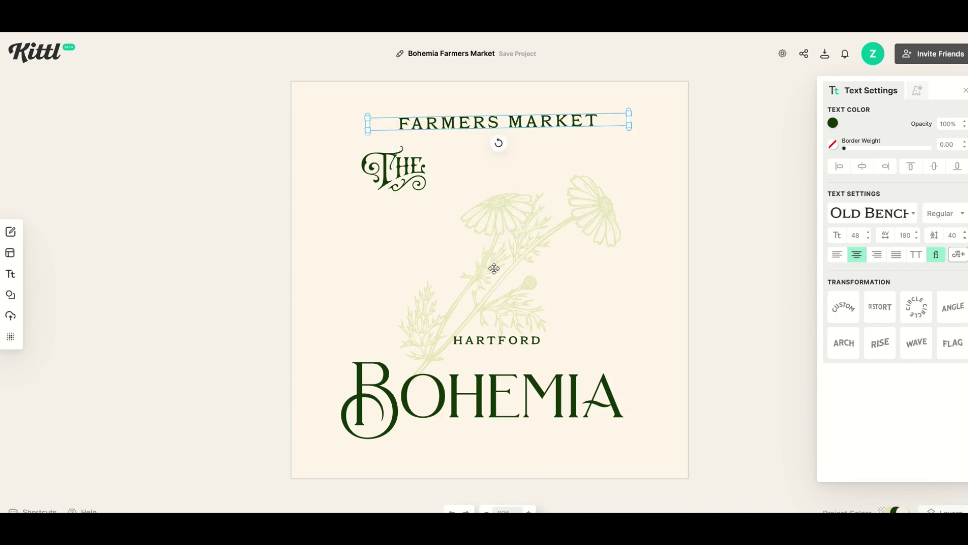
Step: Delete the flower illustration from the design
drag(499, 271, 570, 198)
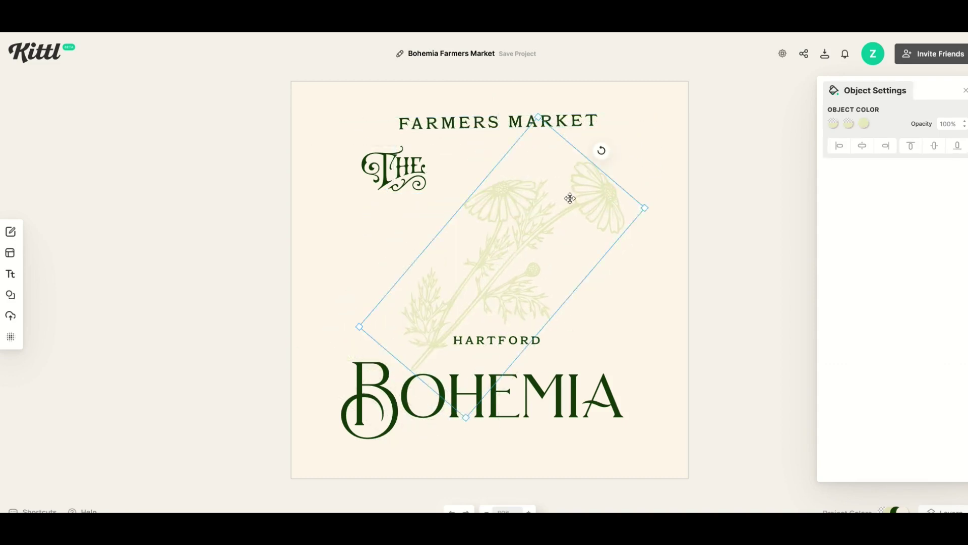
drag(602, 150, 405, 148)
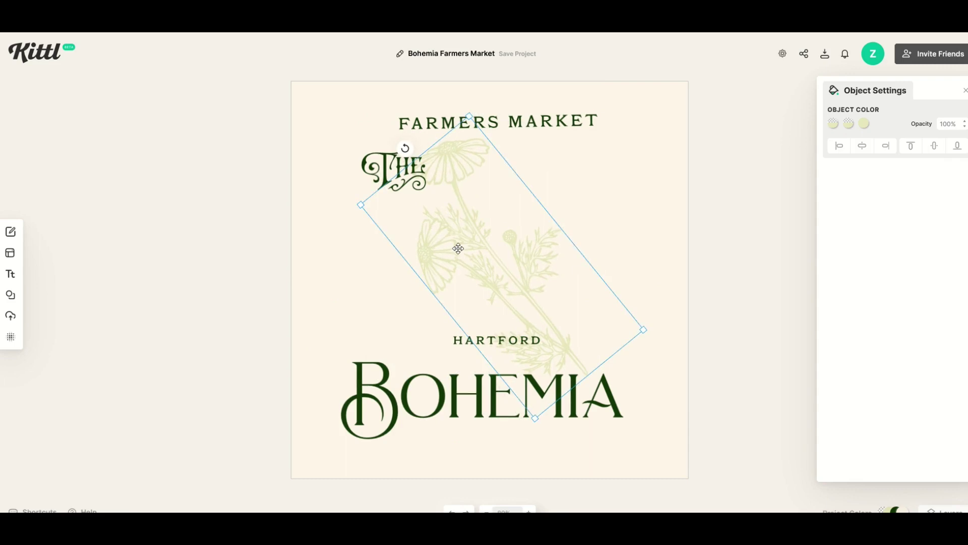
drag(466, 252, 428, 274)
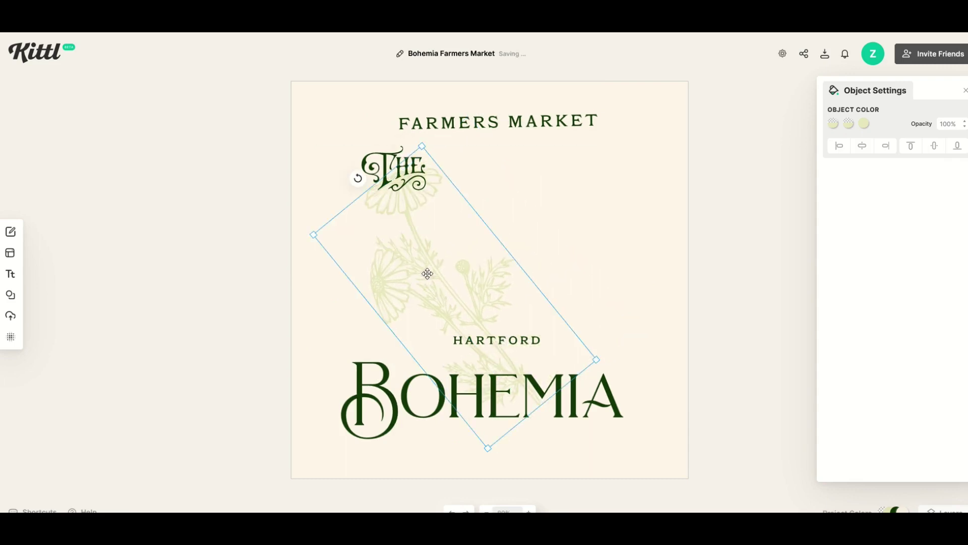
key(Delete)
Step: Move HARTFORD up and left and raise Bohemia slightly
click(465, 335)
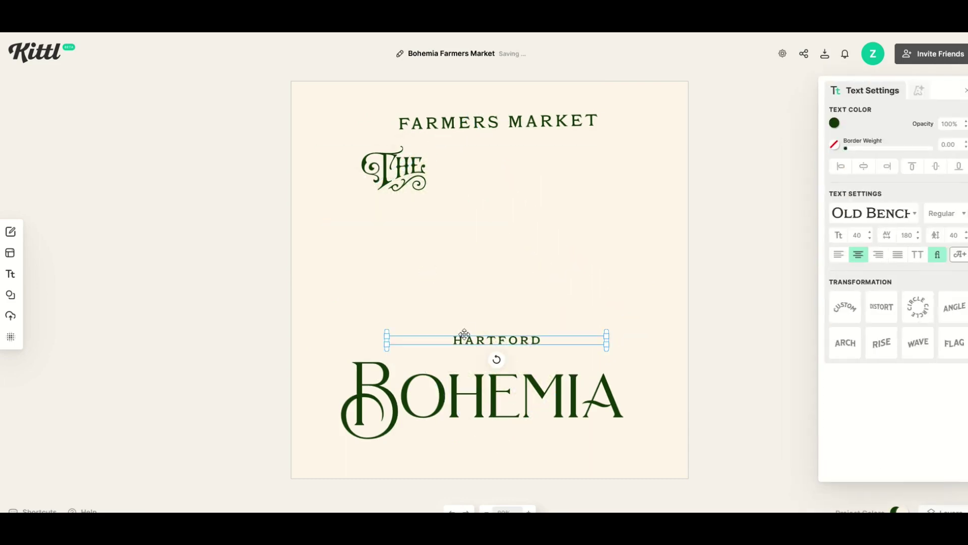
drag(465, 335, 434, 263)
drag(459, 386, 456, 362)
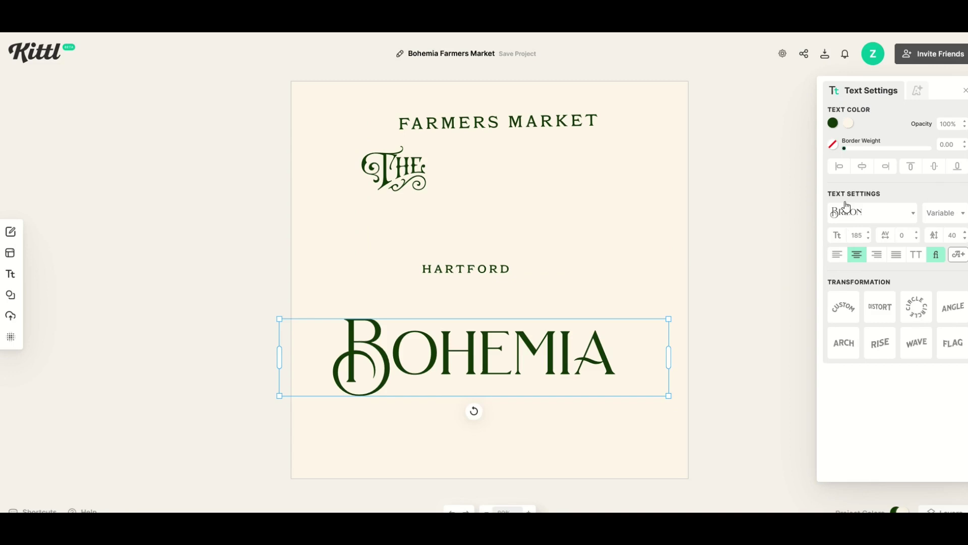
Step: Shift Bohemia slightly right and apply the Block Shadow shading effect to it
drag(562, 347, 576, 351)
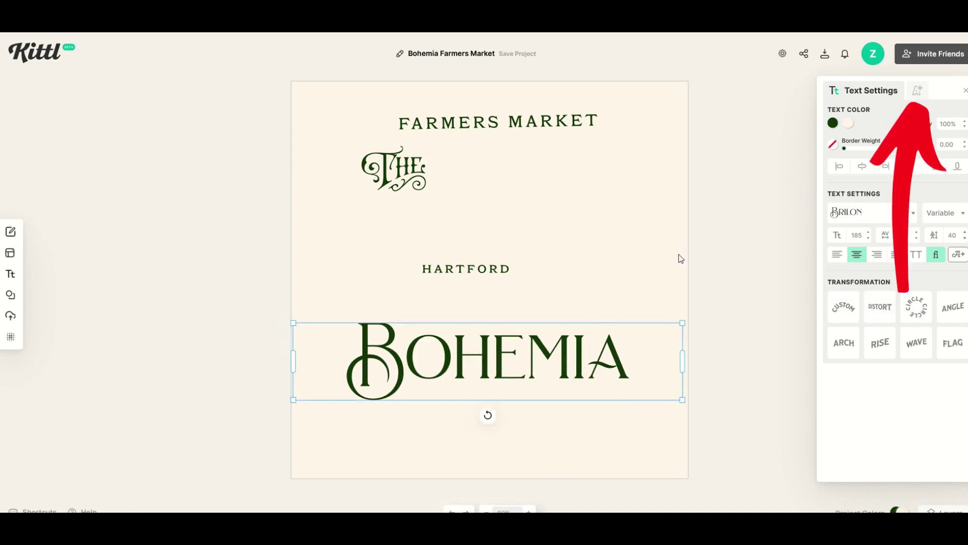
click(917, 96)
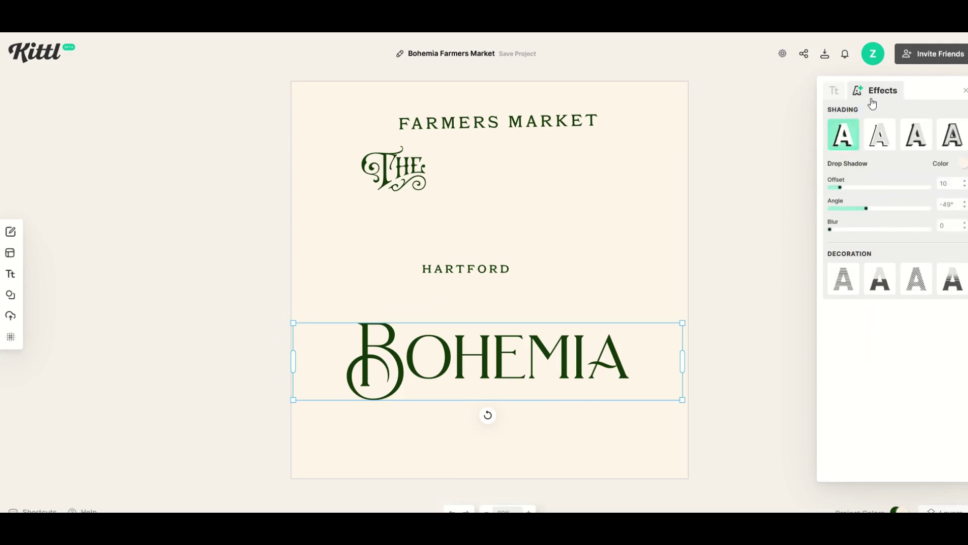
click(855, 104)
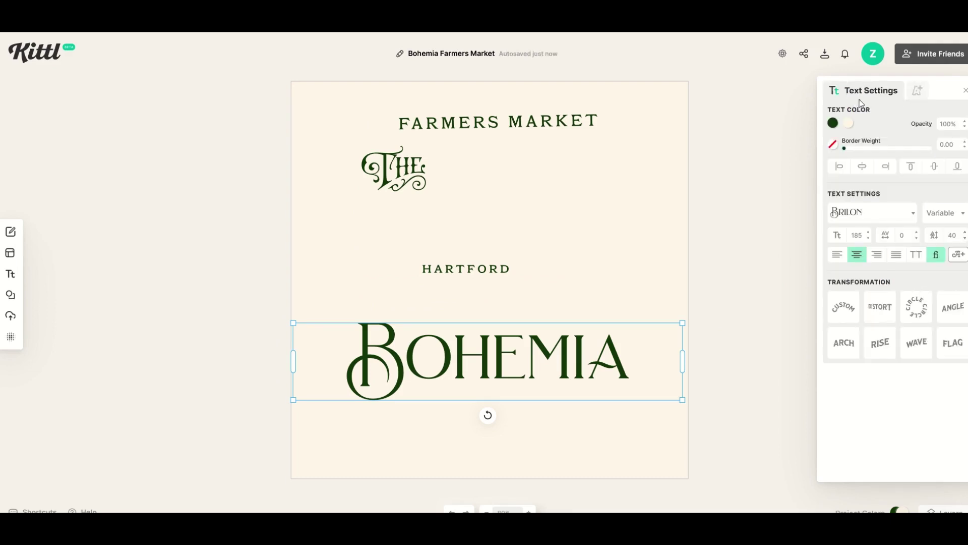
click(916, 92)
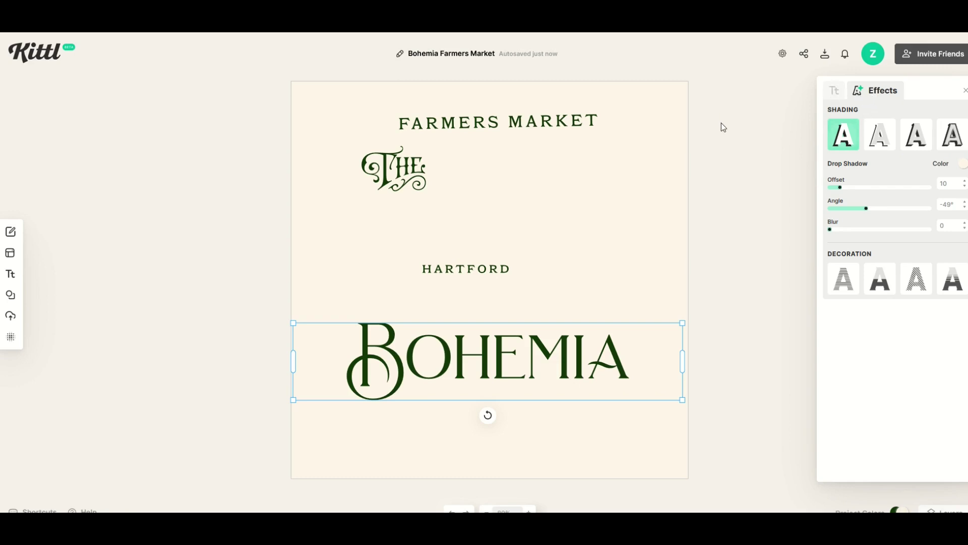
click(835, 92)
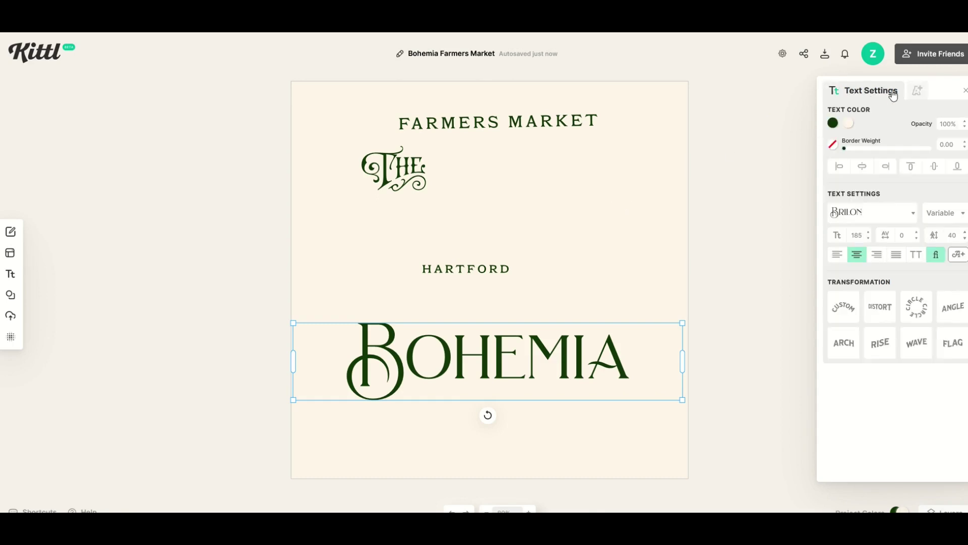
click(915, 92)
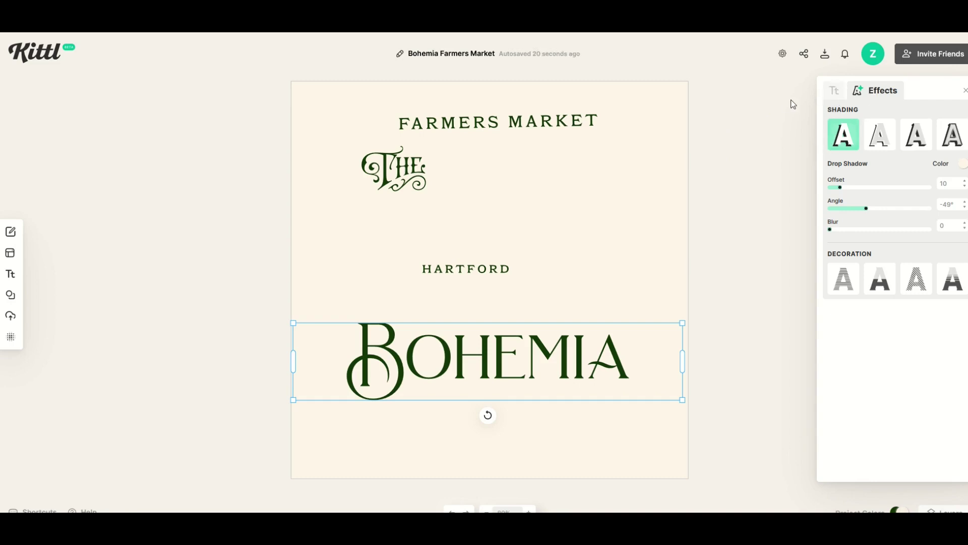
click(916, 140)
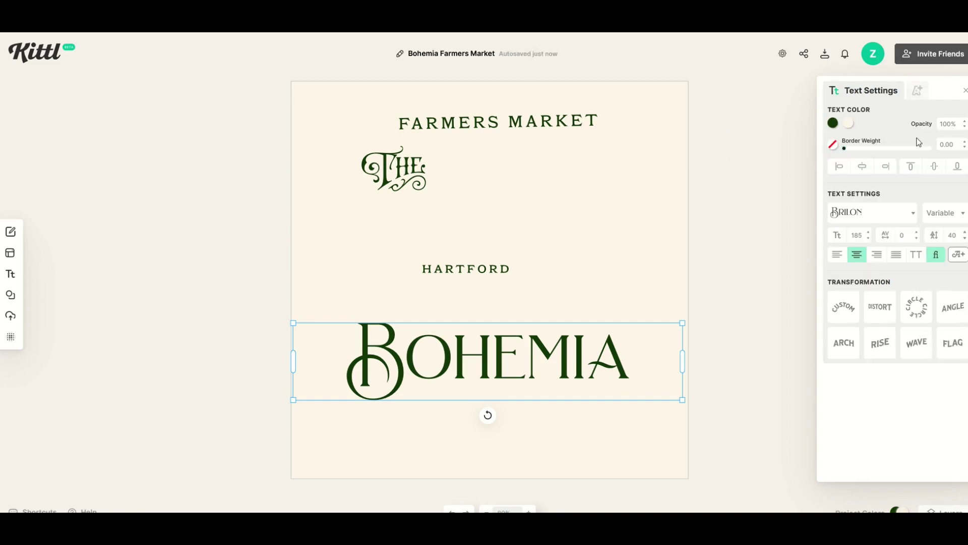
Step: Nudge Bohemia up and set its block shadow offset to 10
click(917, 90)
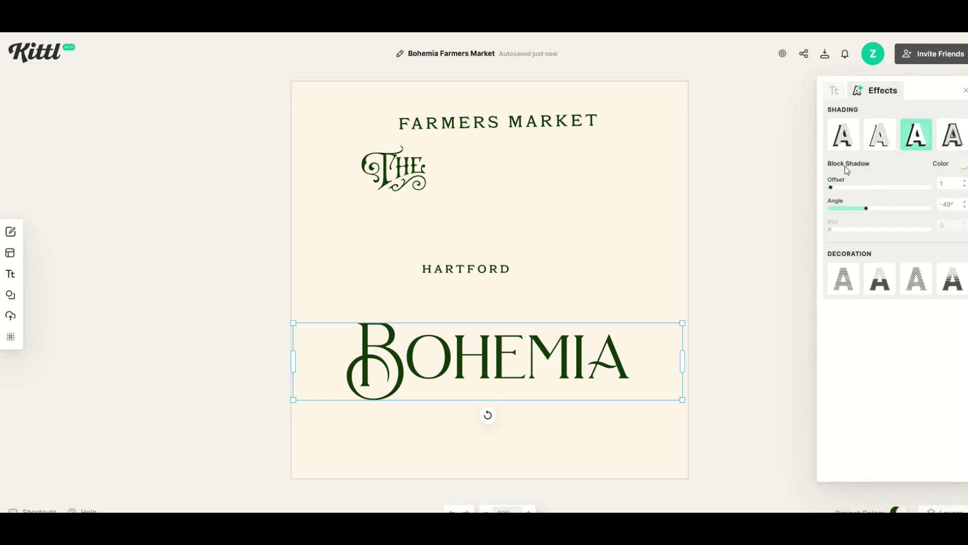
drag(465, 352, 463, 341)
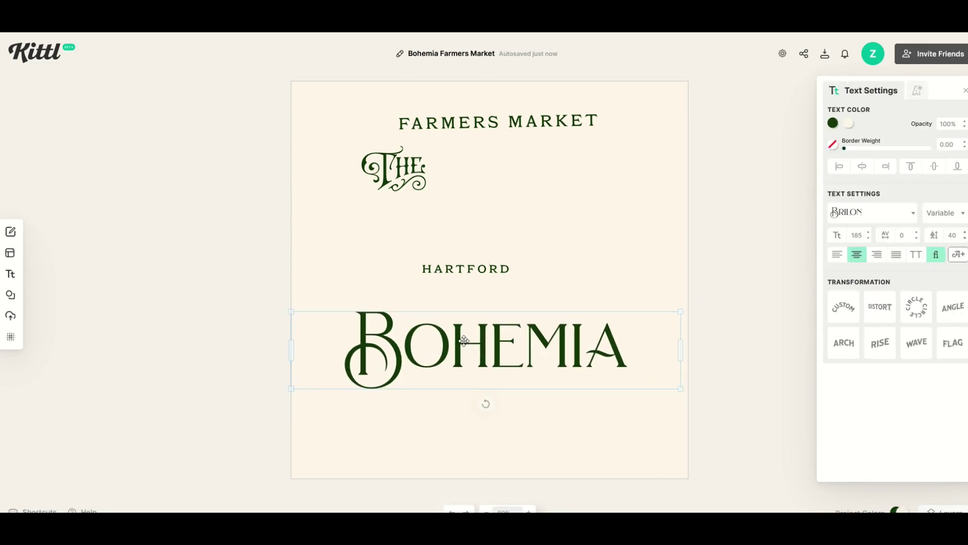
click(917, 91)
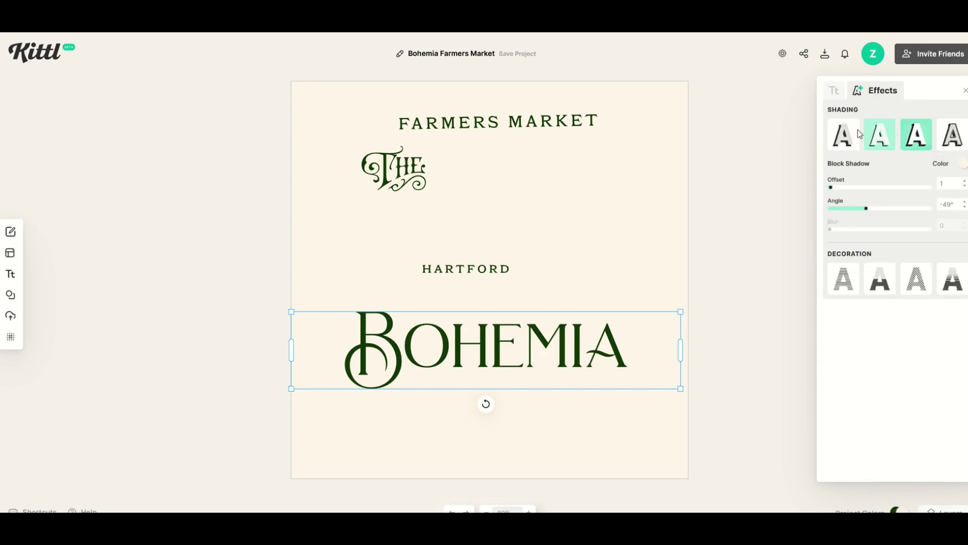
click(914, 141)
click(914, 141)
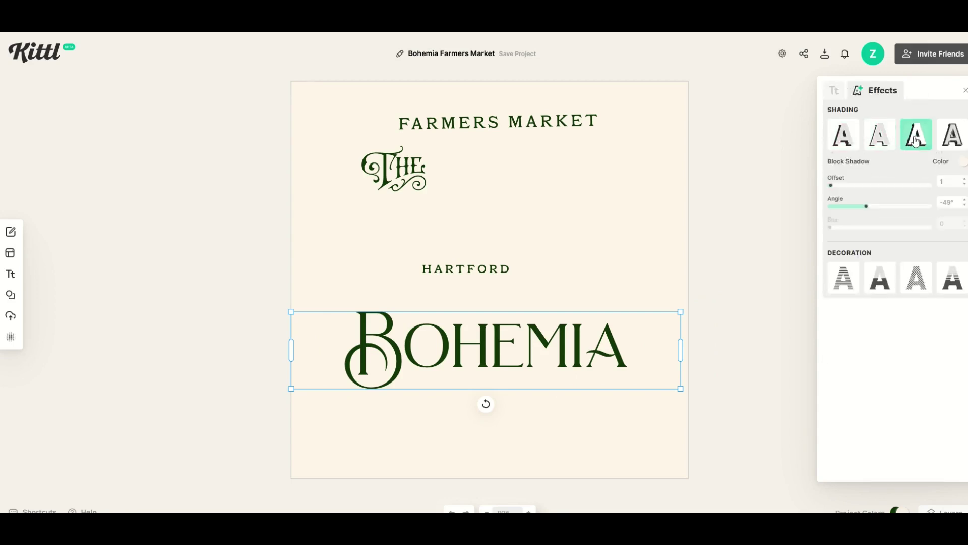
mouse_move(840, 191)
mouse_down()
mouse_move(882, 194)
mouse_move(837, 192)
mouse_up()
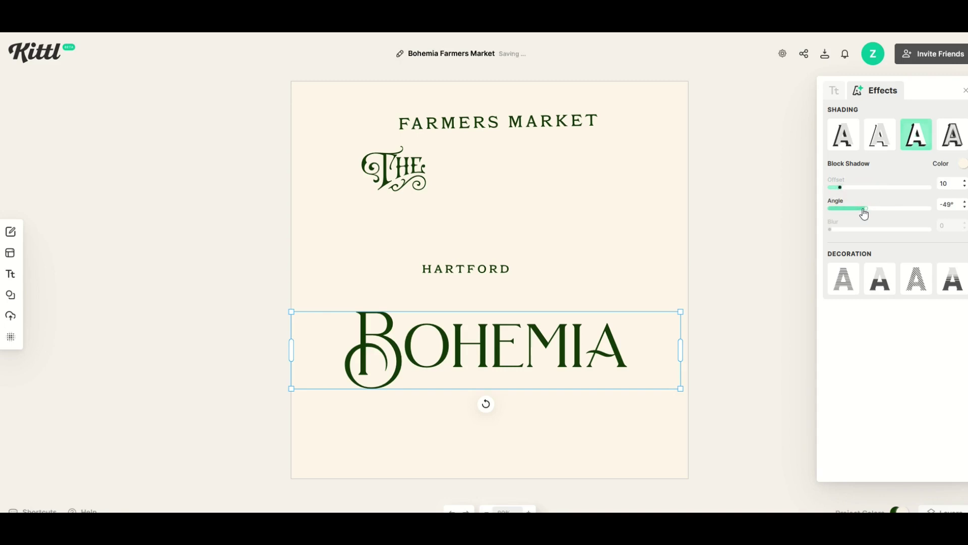
Step: Make the block shadow pure black, lengthen its offset to 92, and move Bohemia up-left
click(917, 96)
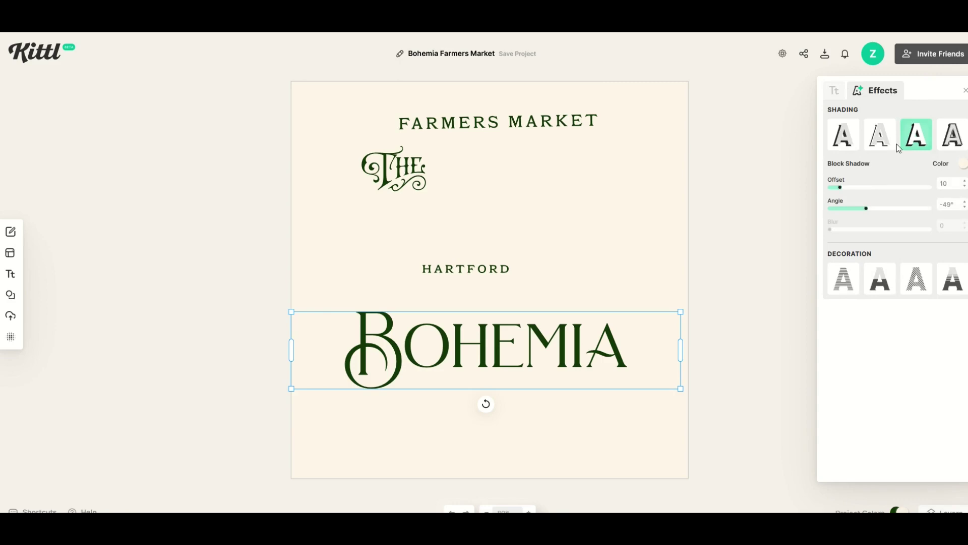
click(917, 141)
click(917, 141)
click(962, 163)
click(817, 266)
drag(818, 271, 814, 275)
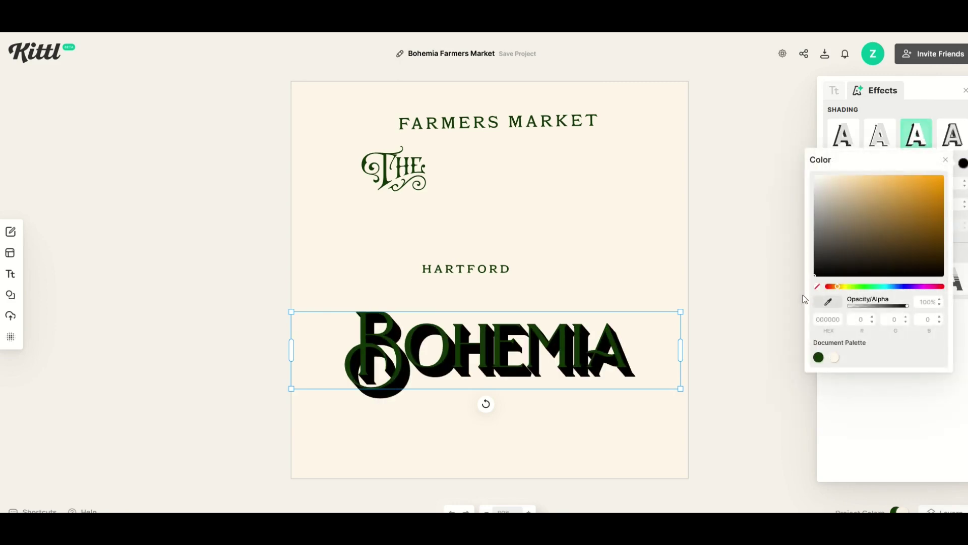
click(945, 161)
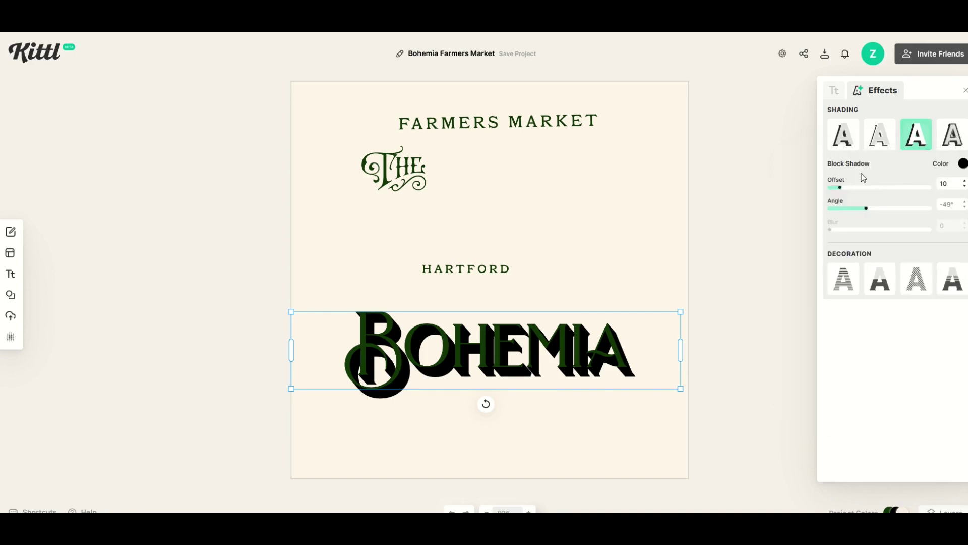
drag(840, 187, 910, 208)
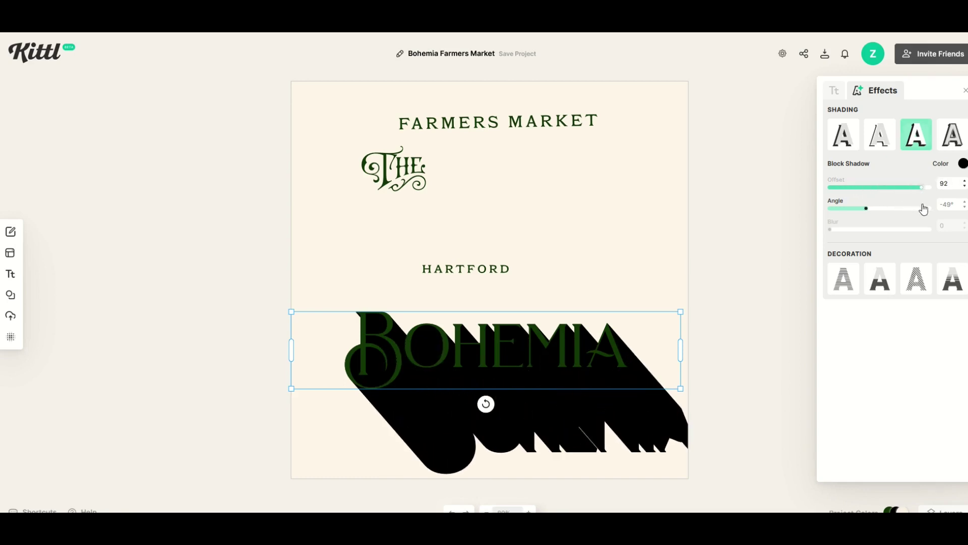
drag(550, 348, 525, 329)
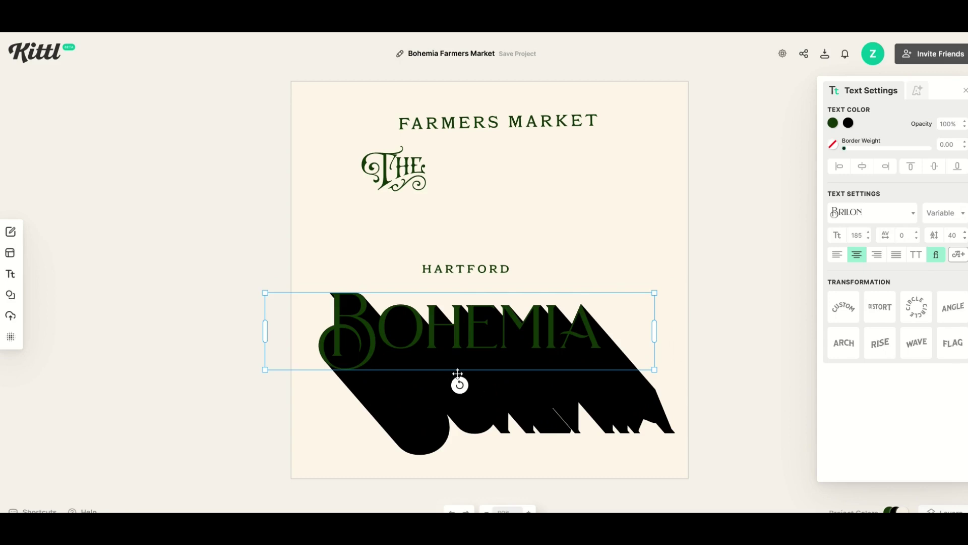
Step: Change Bohemia's block shadow colour to bright red (fb0000) and nudge the title slightly
click(916, 90)
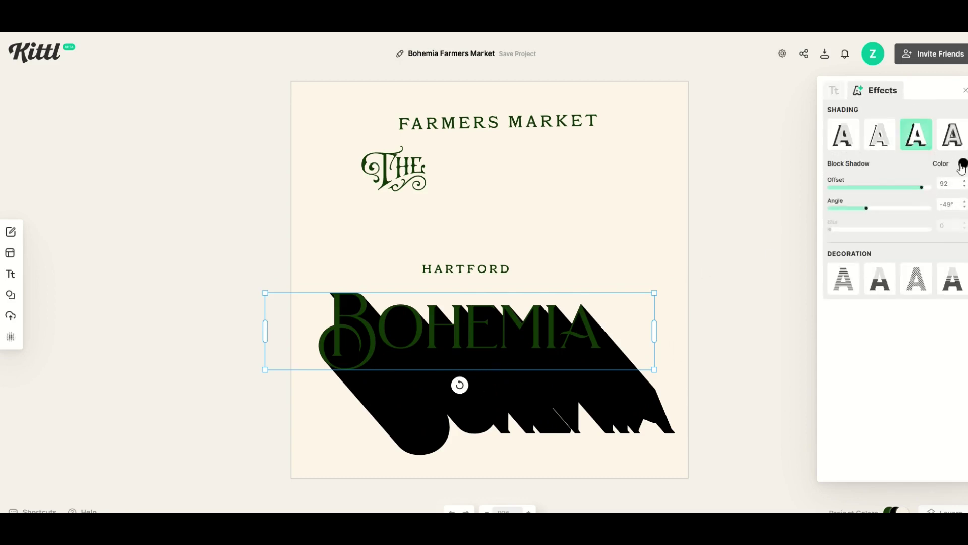
click(962, 165)
drag(910, 202, 950, 179)
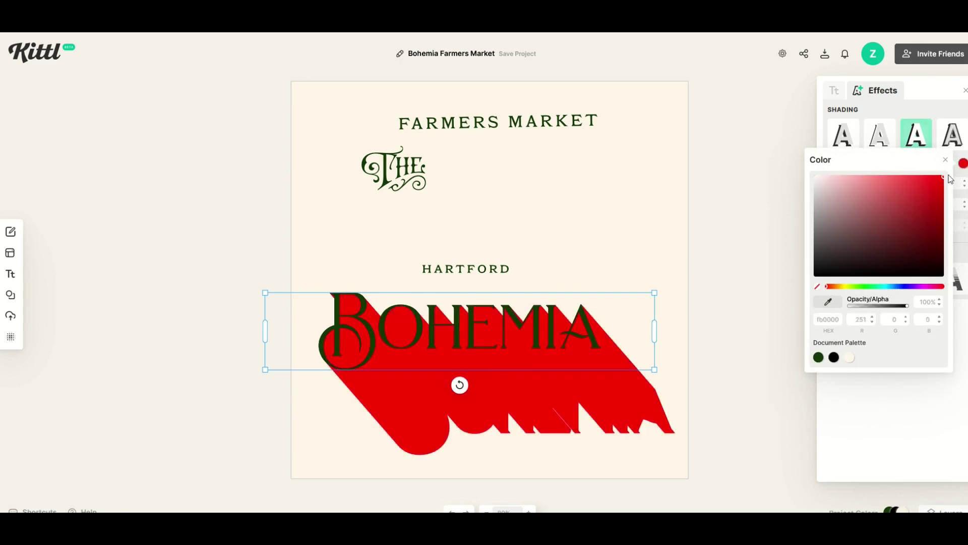
drag(533, 337, 538, 335)
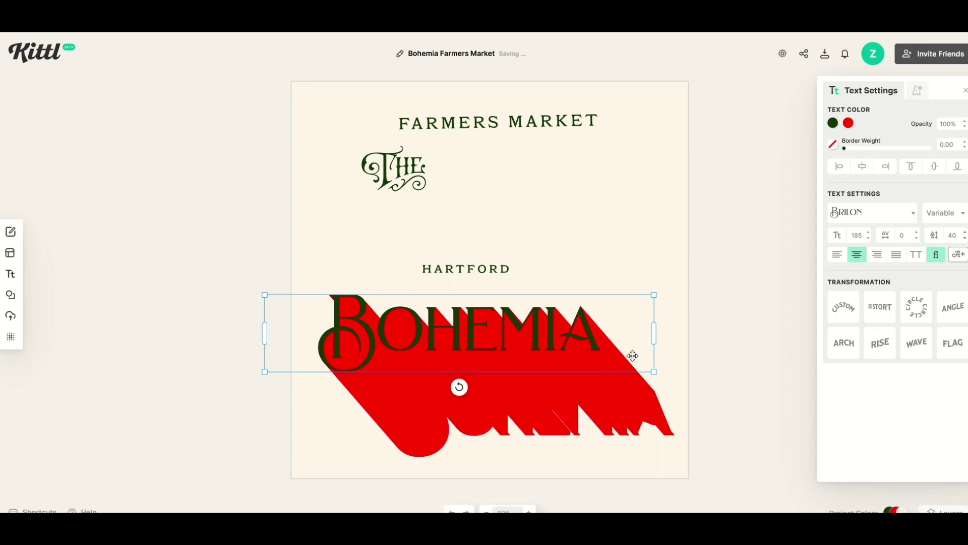
Step: Move THE to the top-left, raise Bohemia, and place HARTFORD above FARMERS MARKET at the bottom
drag(504, 333, 510, 328)
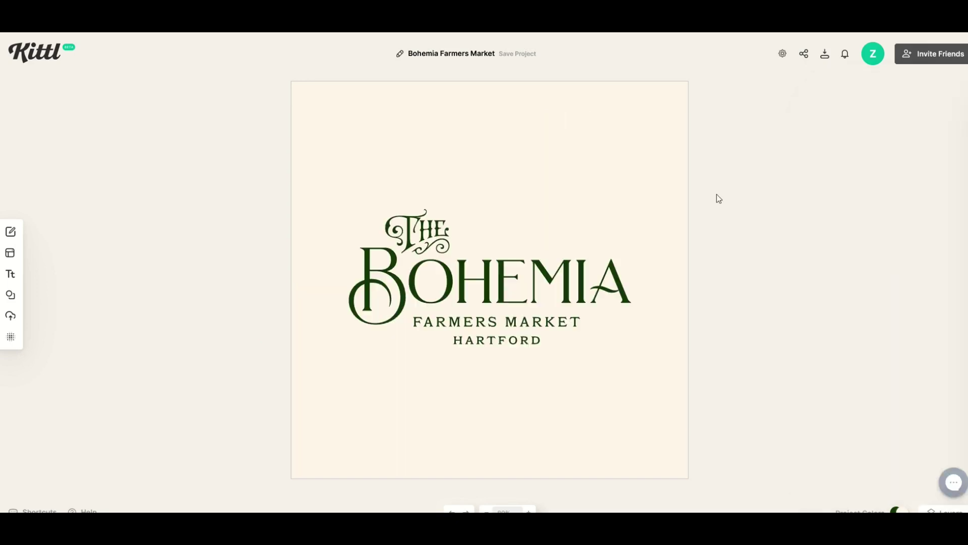
drag(453, 218, 406, 109)
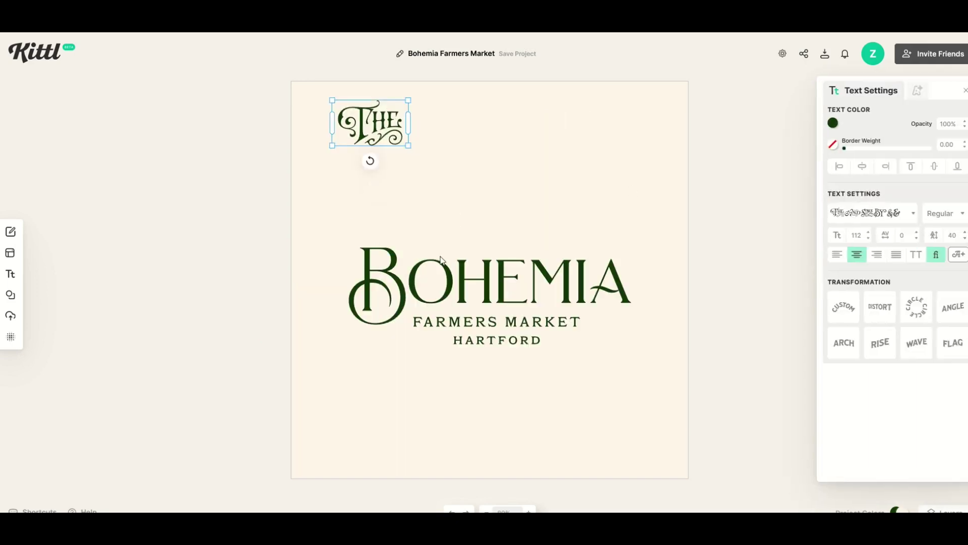
drag(465, 275, 458, 248)
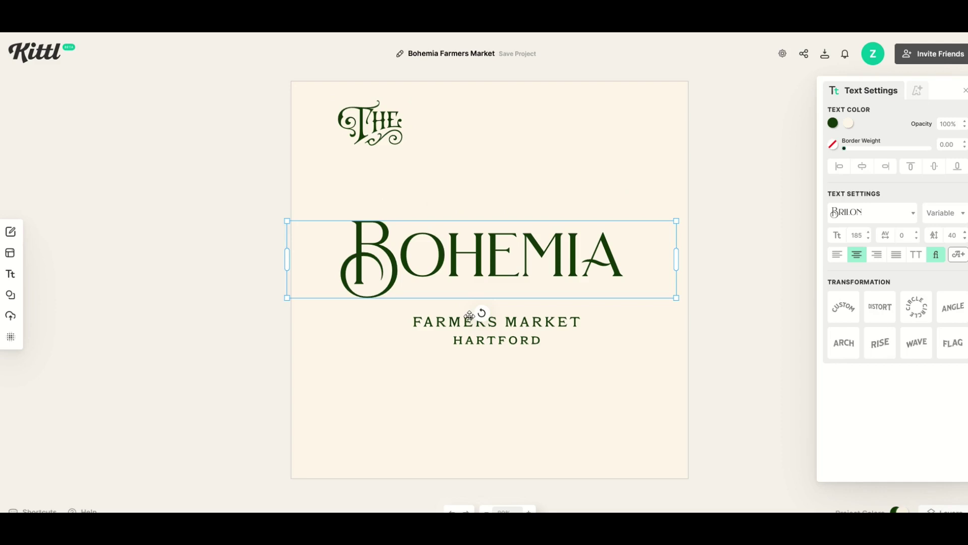
drag(469, 316, 460, 420)
drag(474, 344, 465, 392)
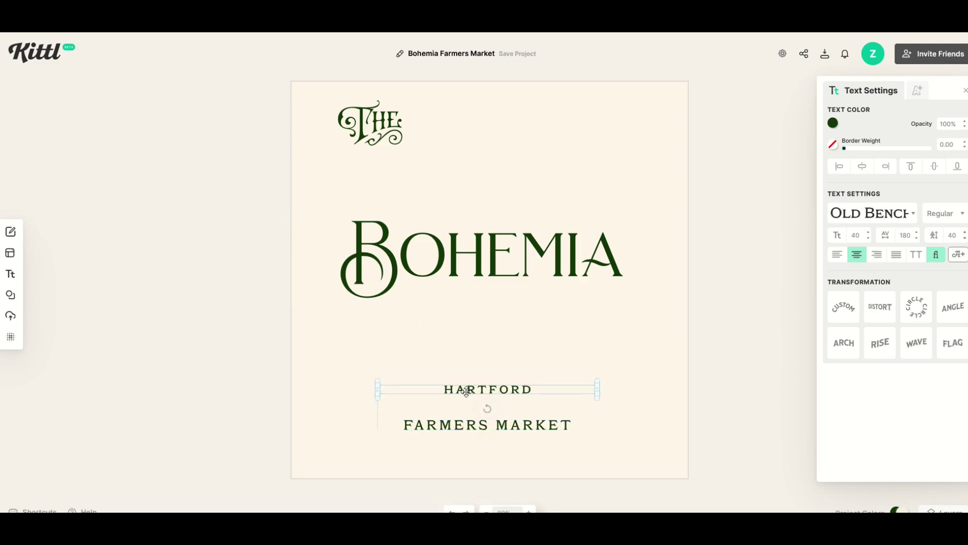
click(457, 271)
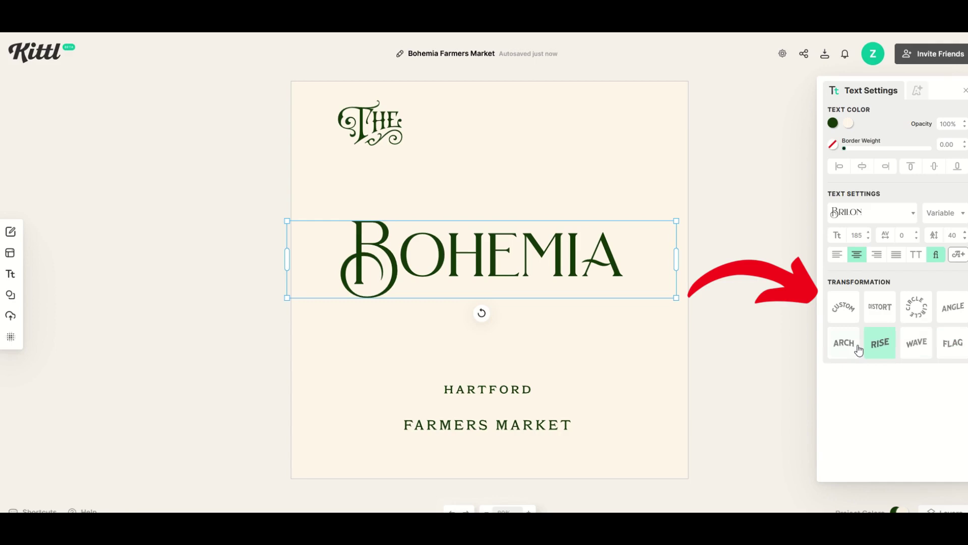
Step: Try a Circle transformation on Bohemia, move and tilt it, then rotate it back level
click(911, 317)
drag(452, 237, 449, 192)
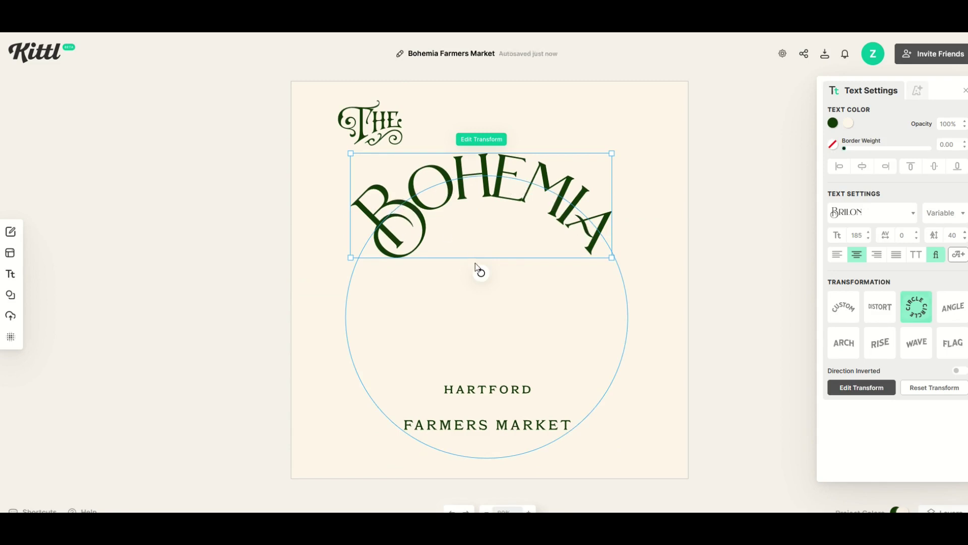
mouse_move(481, 273)
mouse_down()
mouse_move(529, 254)
mouse_move(550, 206)
mouse_move(494, 255)
mouse_move(453, 259)
mouse_move(538, 238)
mouse_move(454, 250)
mouse_move(495, 272)
mouse_up()
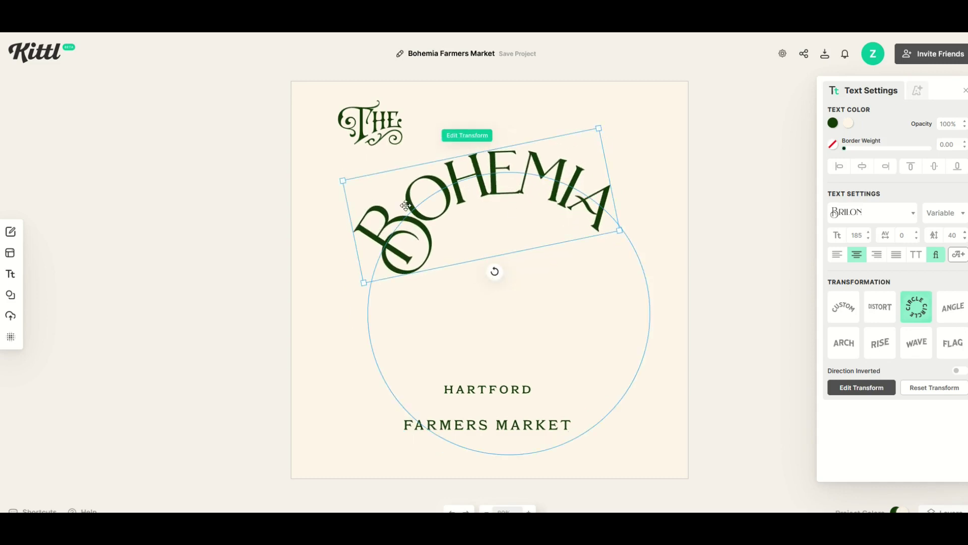
mouse_move(494, 272)
mouse_down()
mouse_move(474, 274)
mouse_move(436, 248)
mouse_move(439, 199)
mouse_move(426, 236)
mouse_move(480, 270)
mouse_up()
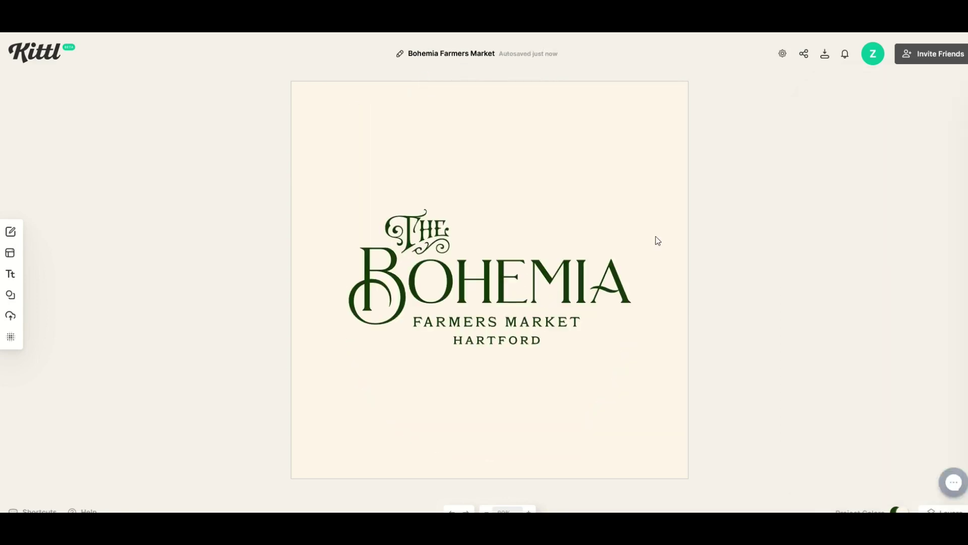
Step: Move THE up toward the top-left, lower FARMERS MARKET and HARTFORD, and select Bohemia
click(404, 241)
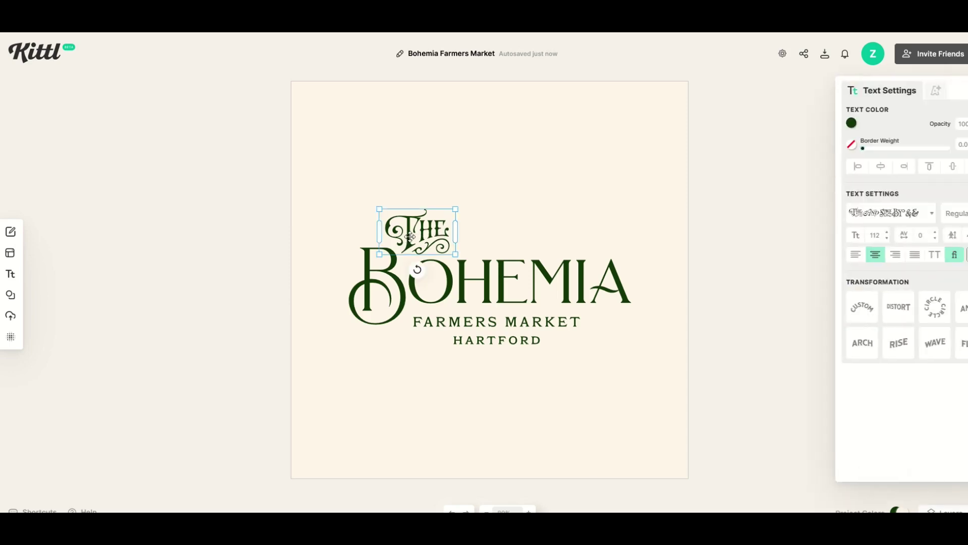
drag(403, 241, 396, 156)
drag(482, 330, 464, 411)
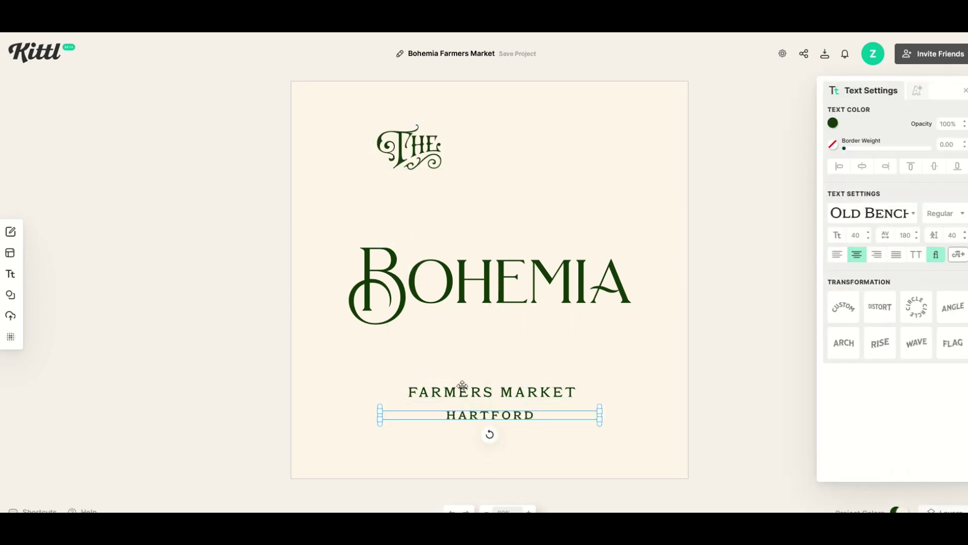
click(432, 305)
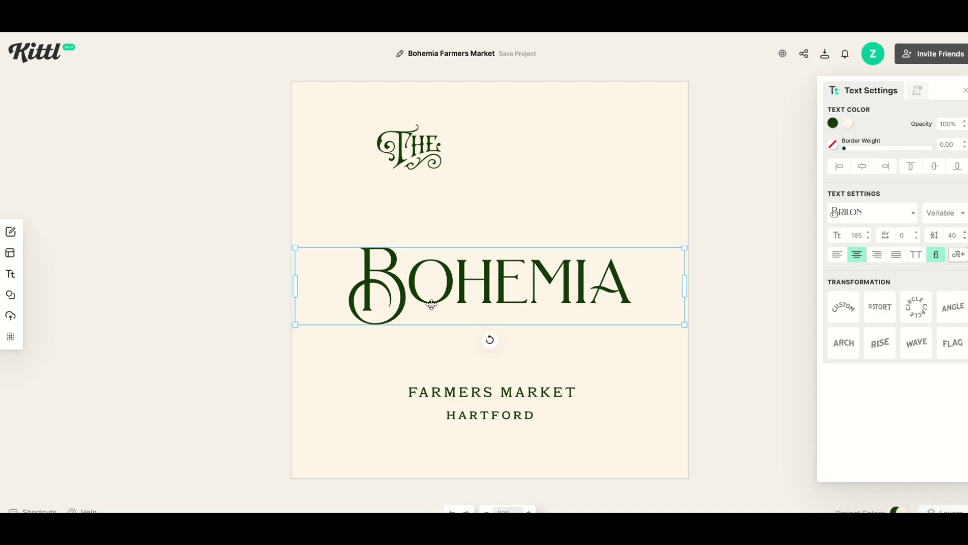
key(Escape)
click(437, 276)
Step: Give Bohemia a red (ff0000) border, thicken it, then reduce the border weight to 2.90
click(834, 149)
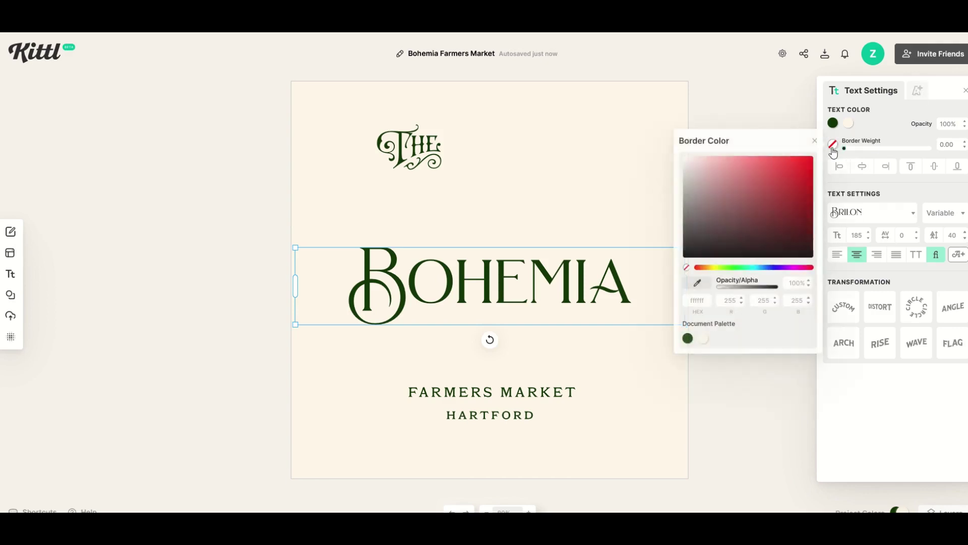
drag(763, 202, 825, 156)
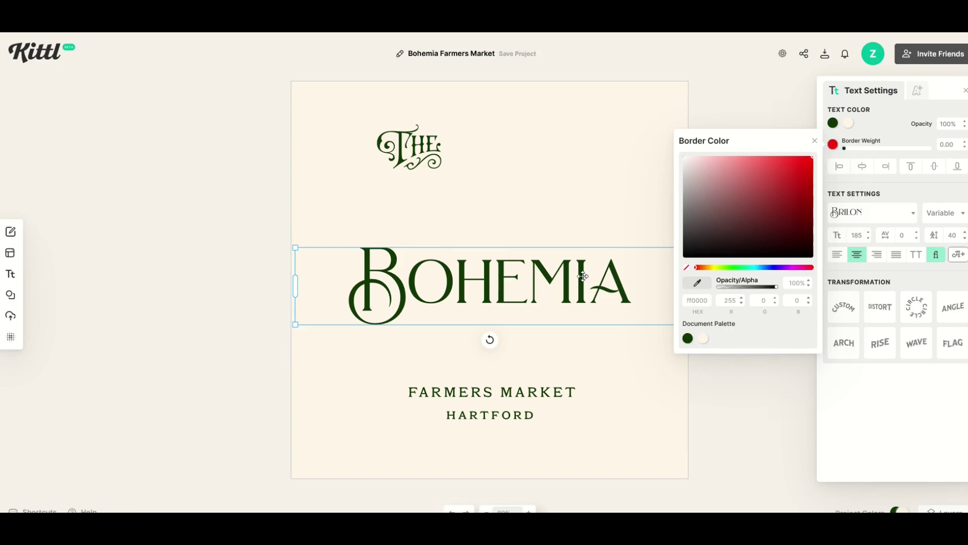
click(599, 226)
click(578, 280)
drag(843, 153, 850, 153)
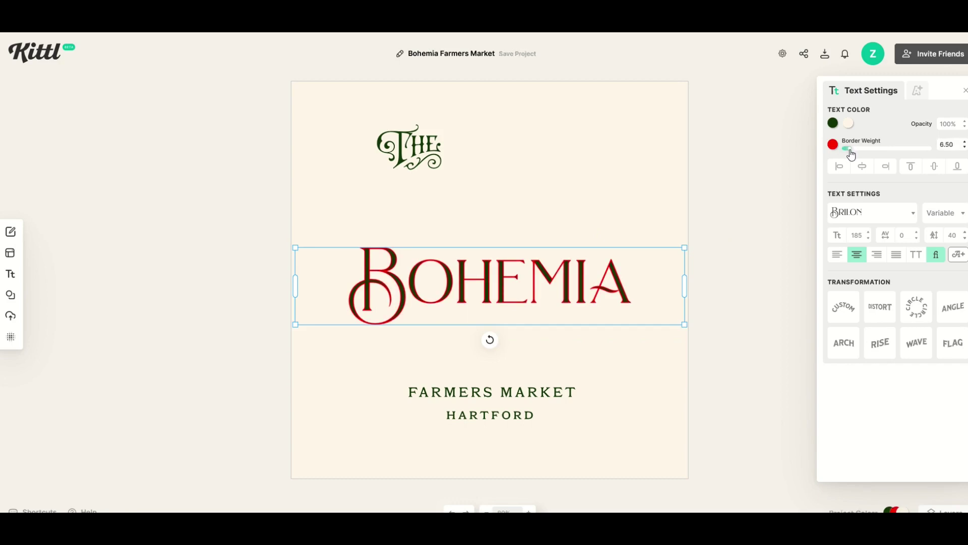
scroll(538, 290, up, 5)
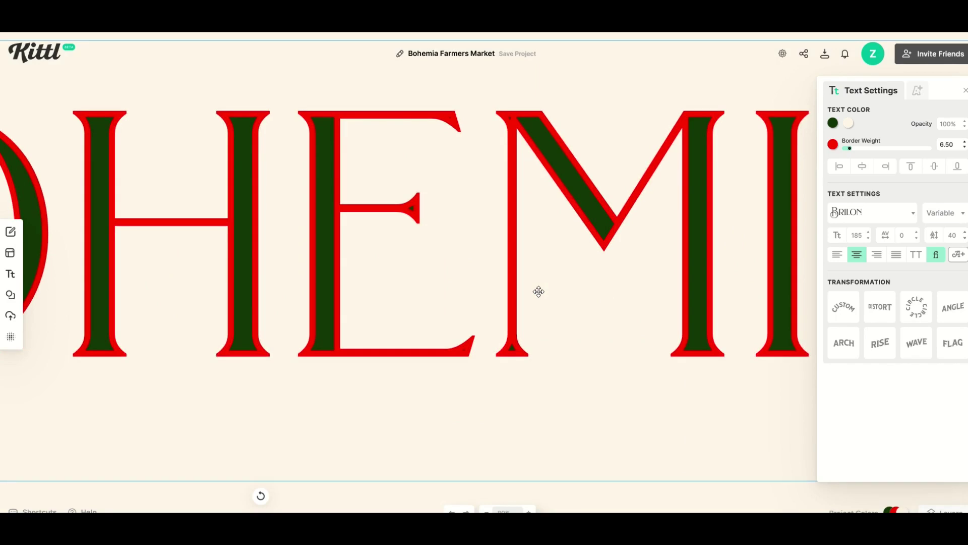
mouse_move(851, 152)
mouse_down()
mouse_move(862, 157)
mouse_move(848, 162)
mouse_up()
scroll(477, 198, down, 5)
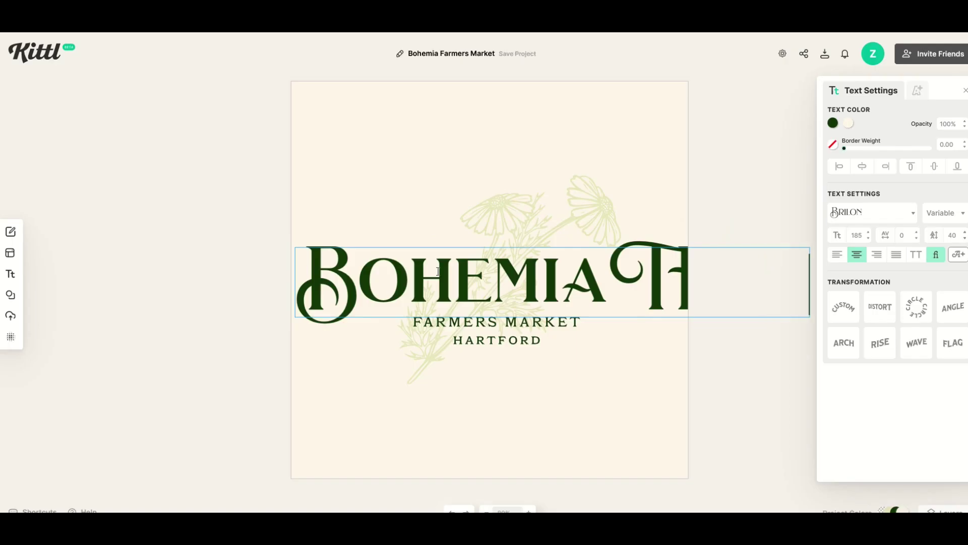
Step: Retype the heading as THANKS and move it to the top of the card
key(BackSpace)
key(BackSpace)
key(BackSpace)
key(BackSpace)
key(BackSpace)
key(BackSpace)
key(BackSpace)
key(BackSpace)
key(BackSpace)
text(THA)
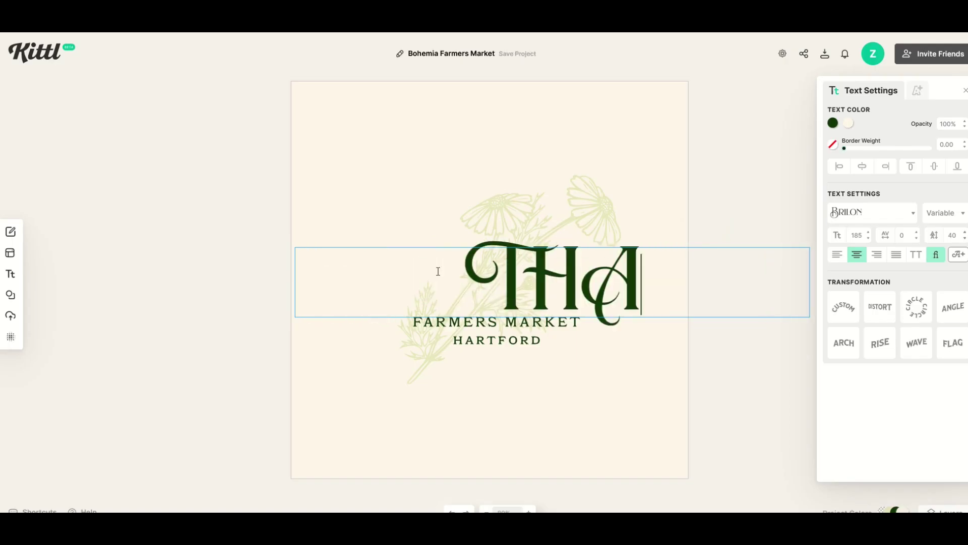
text(NKS)
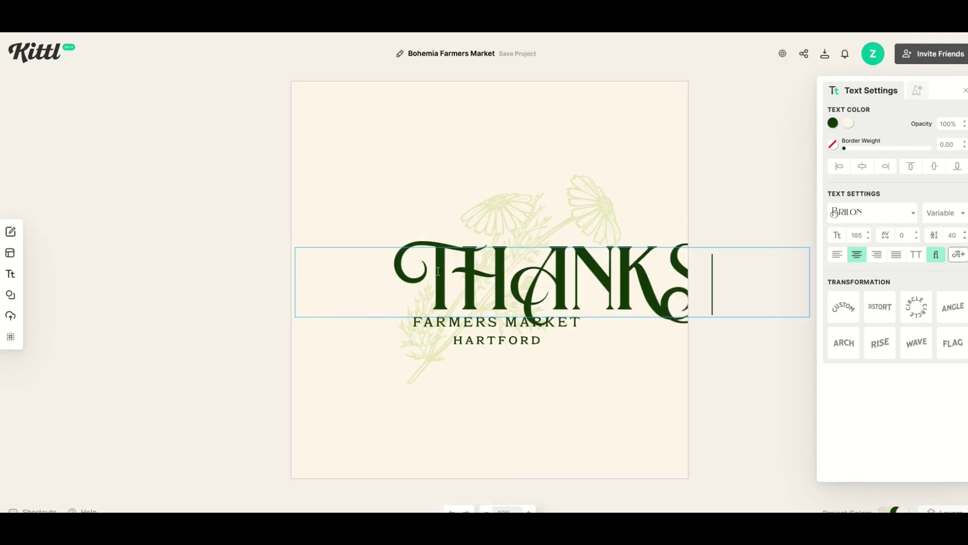
click(457, 245)
click(437, 253)
drag(436, 254, 437, 133)
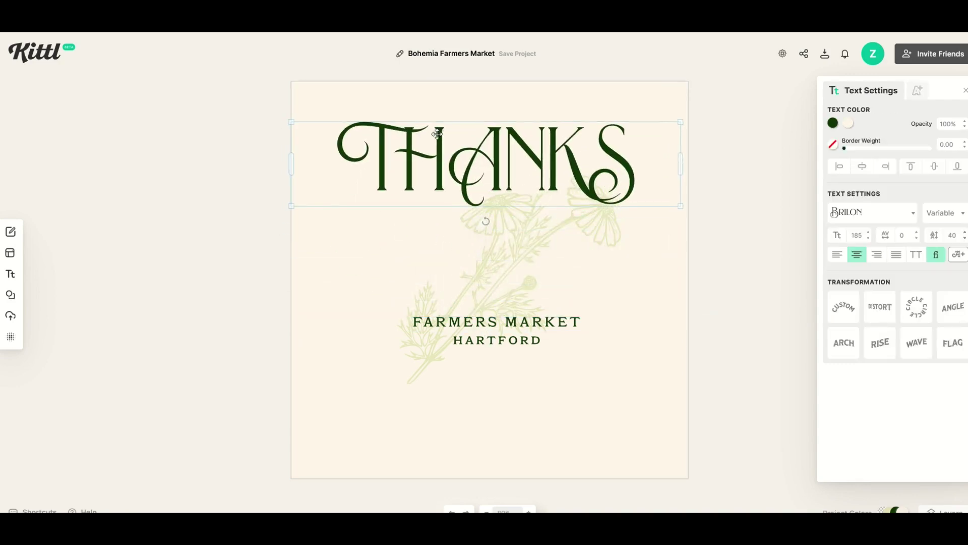
Step: Replace FARMERS MARKET with ZEN WATERCOOLER
click(452, 321)
click(451, 321)
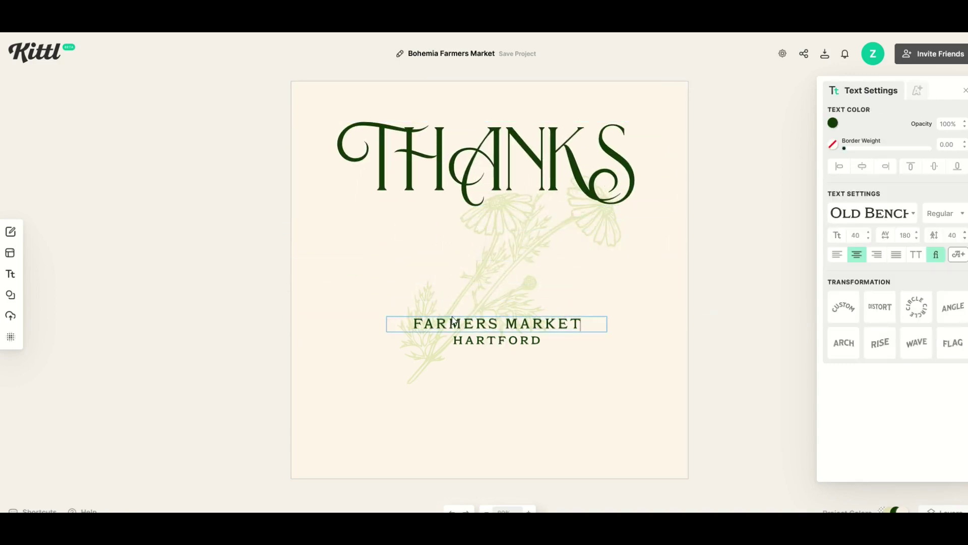
key(BackSpace)
key(BackSpace)
key(BackSpace)
key(BackSpace)
key(BackSpace)
key(BackSpace)
key(BackSpace)
key(BackSpace)
key(BackSpace)
key(BackSpace)
key(BackSpace)
key(BackSpace)
key(BackSpace)
key(BackSpace)
text(ZEN WATERCOOLER)
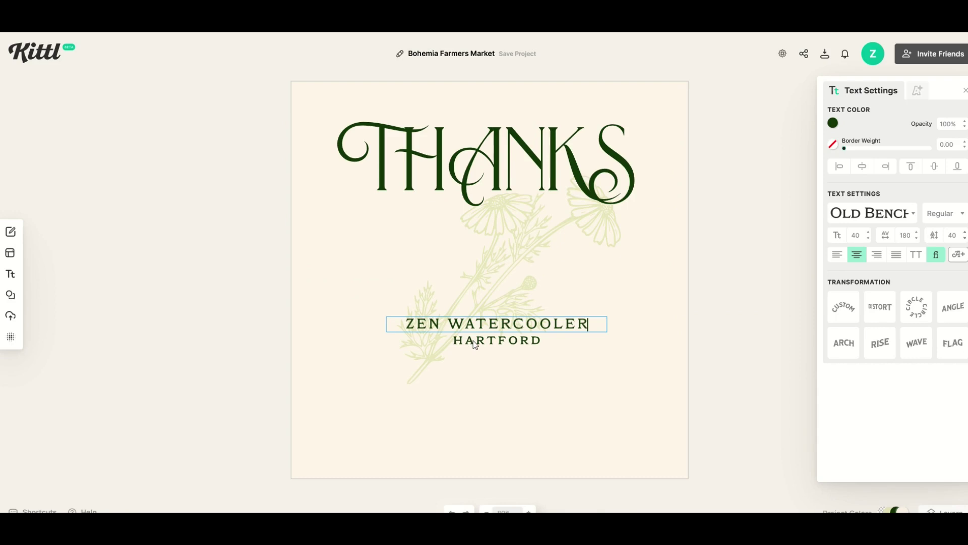
Step: Replace the HARTFORD line with CRAFTY STAX
double_click(474, 341)
drag(533, 343, 377, 320)
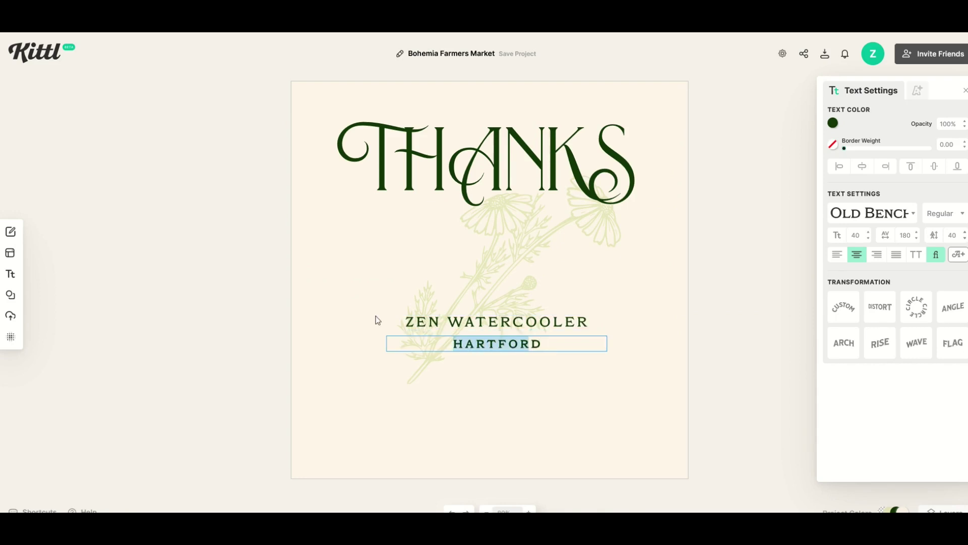
key(BackSpace)
key(Delete)
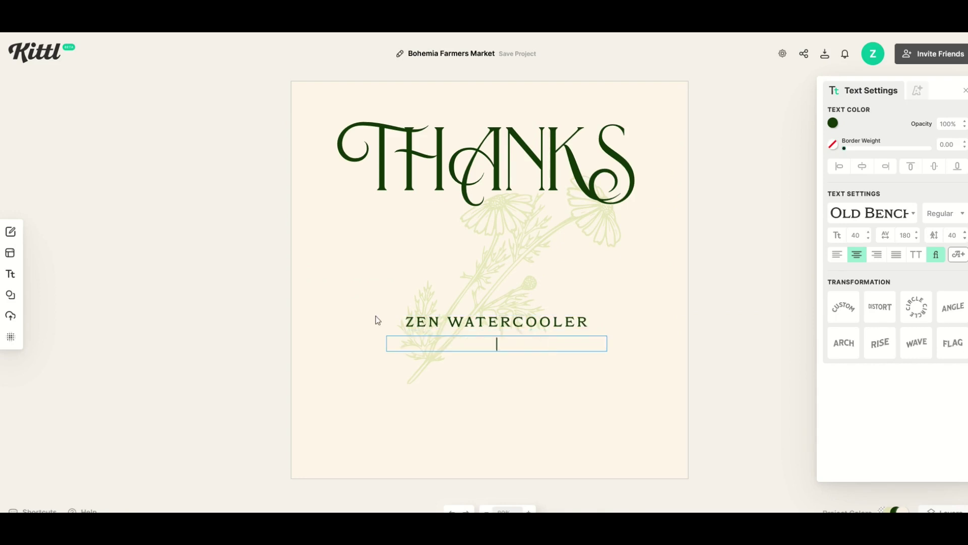
text(CRAFT STY)
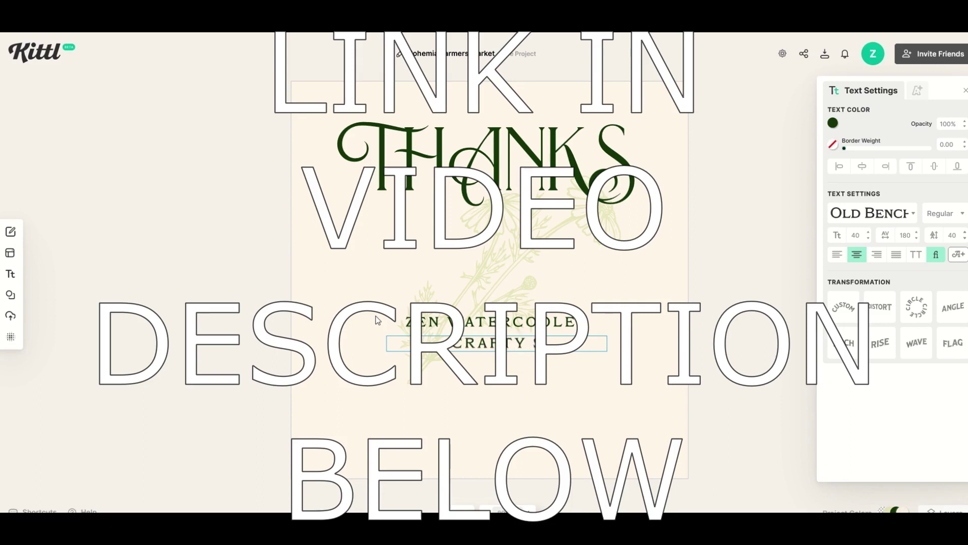
key(Escape)
Step: Move the tilted flower illustration right so its flowers tuck under the right end of THANKS
click(430, 386)
drag(479, 284, 442, 317)
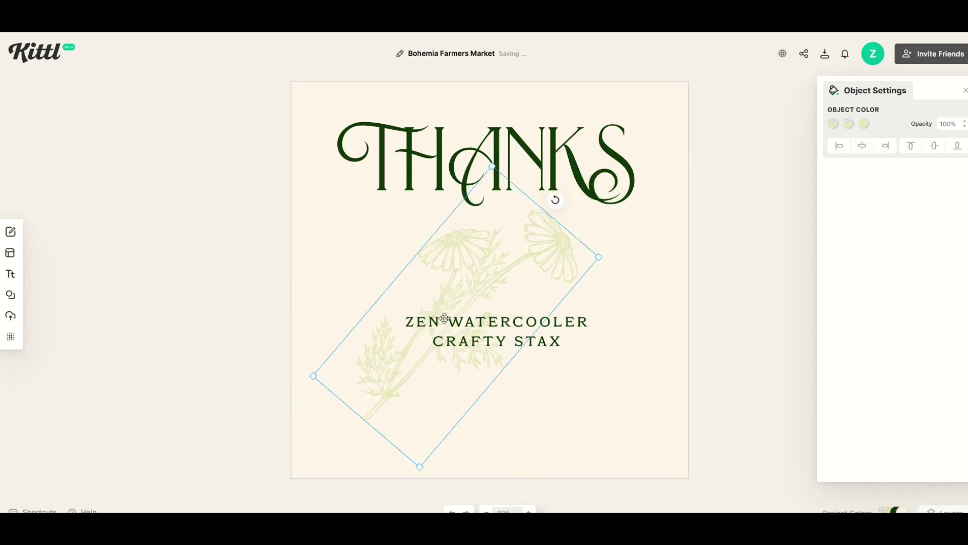
drag(460, 279, 548, 286)
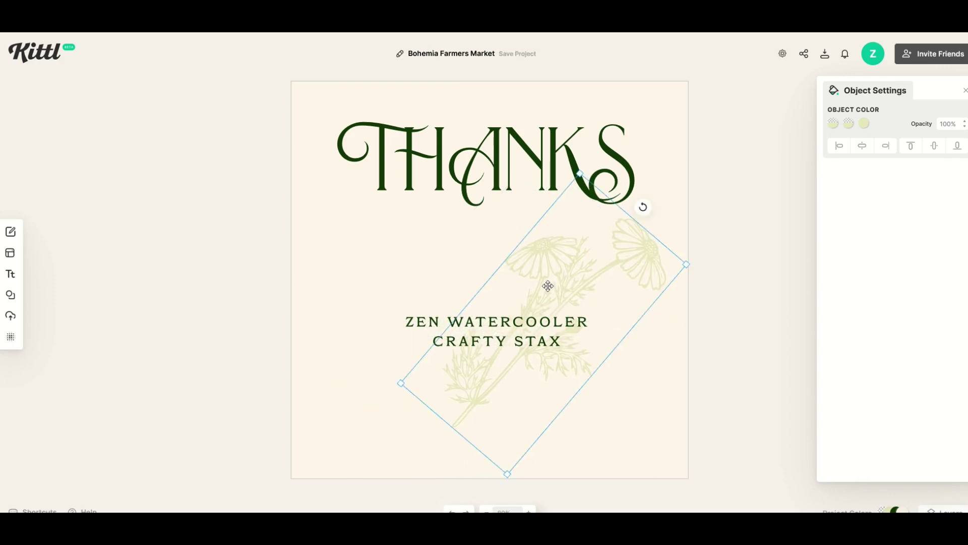